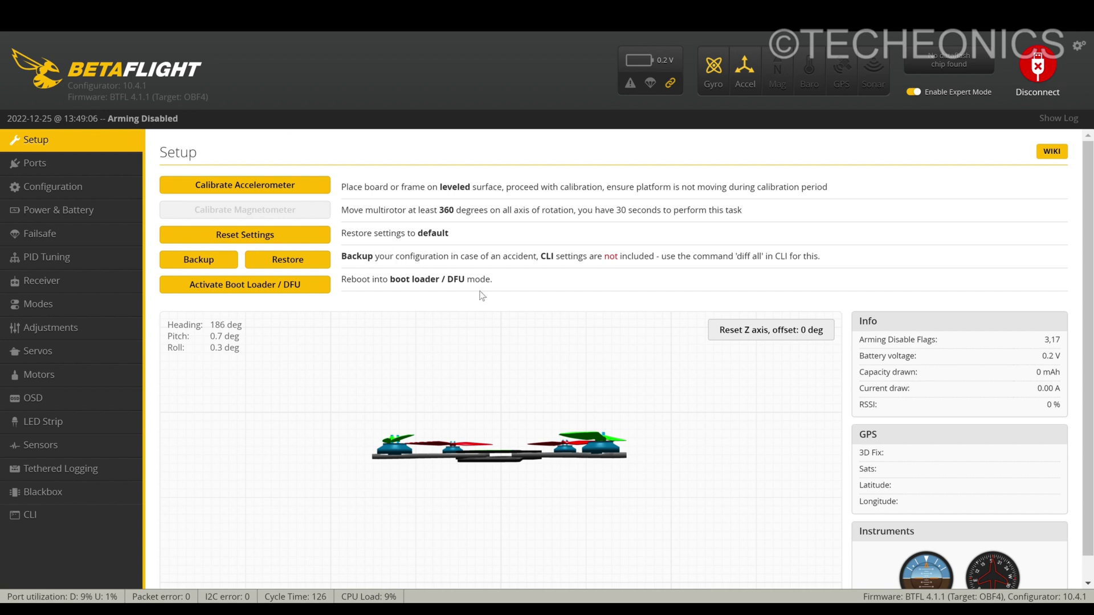
- Verify LED_STRIP is on under Configuration's Other Features, then go to the LED Strip page
scroll(493, 366, down, 1)
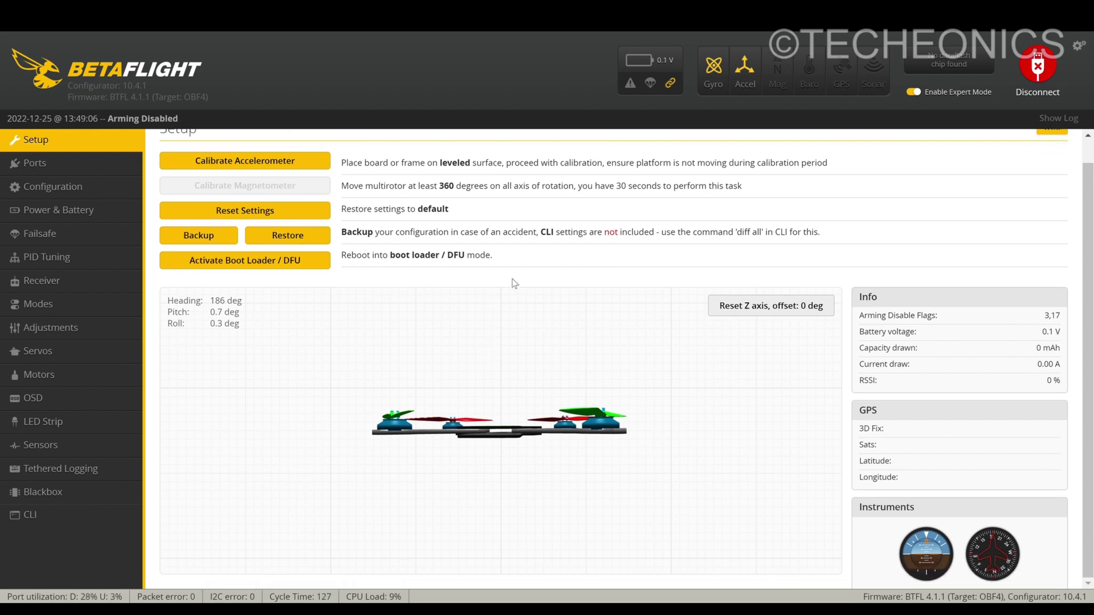
click(96, 190)
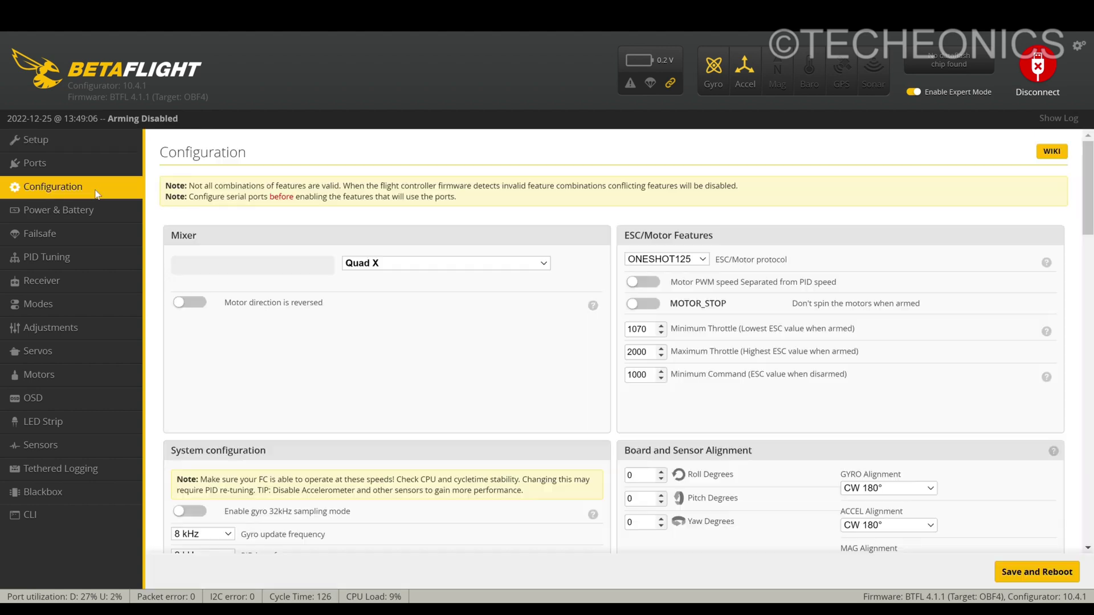
scroll(421, 305, down, 10)
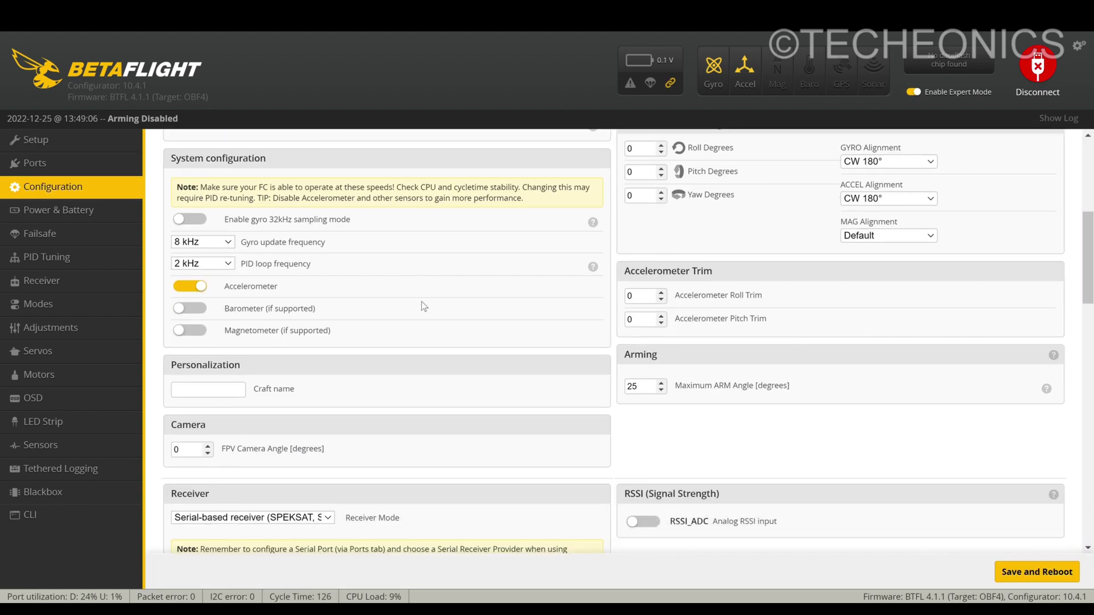
scroll(423, 306, down, 3)
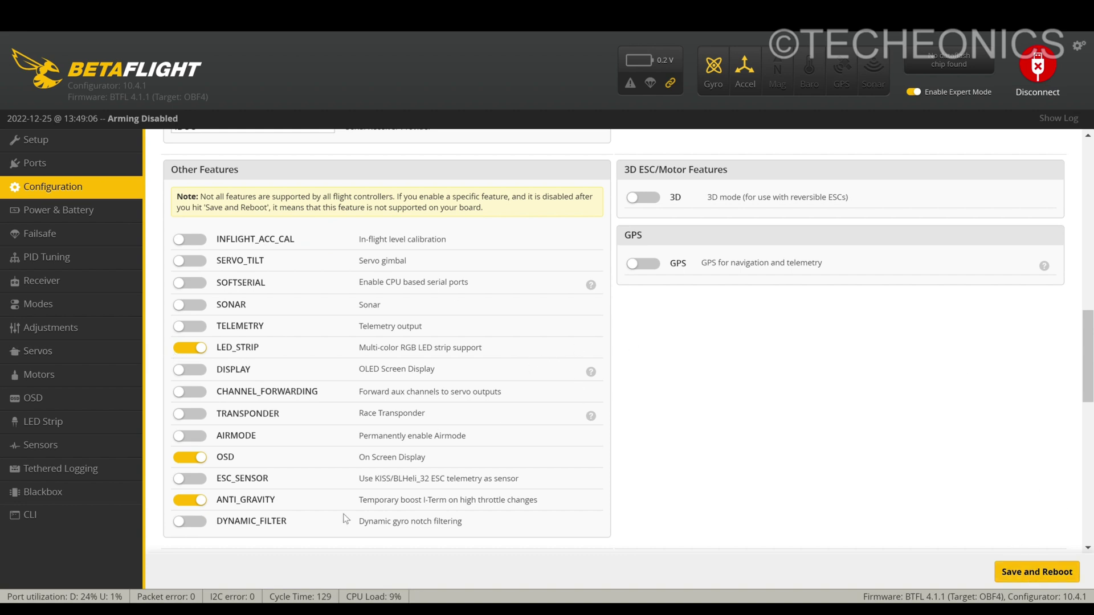
click(56, 428)
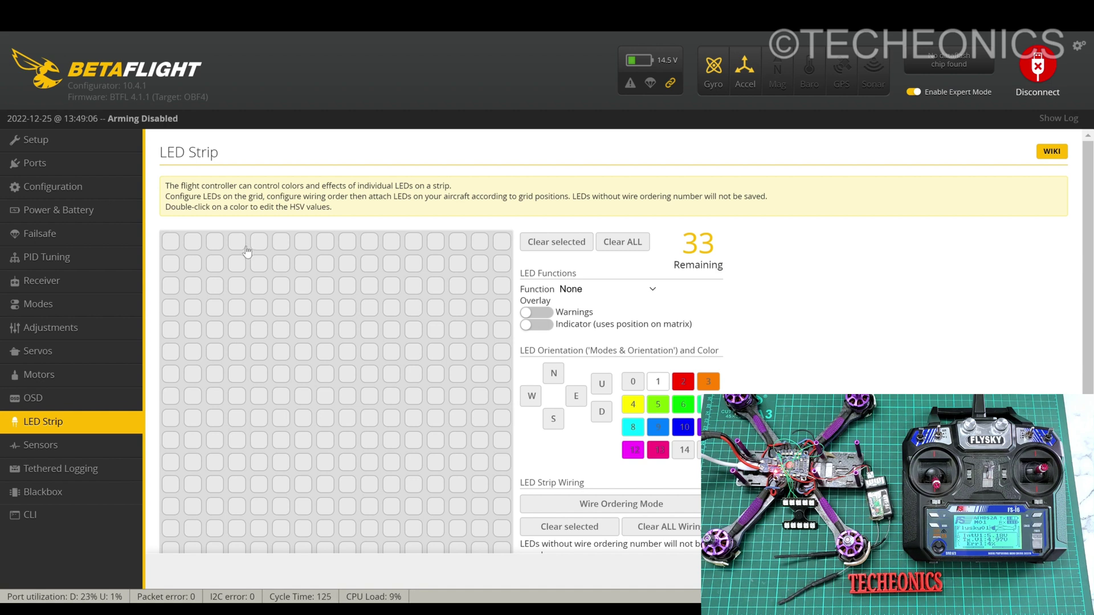
- In Wire Ordering Mode, number the five top-row grid LEDs 0 through 4
scroll(665, 422, down, 2)
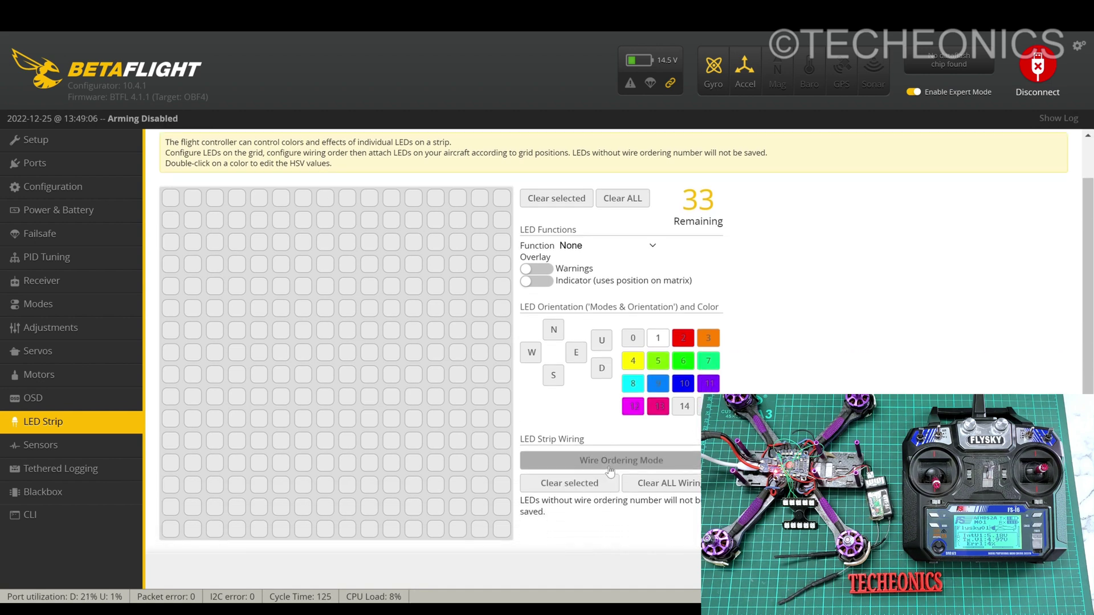
click(610, 461)
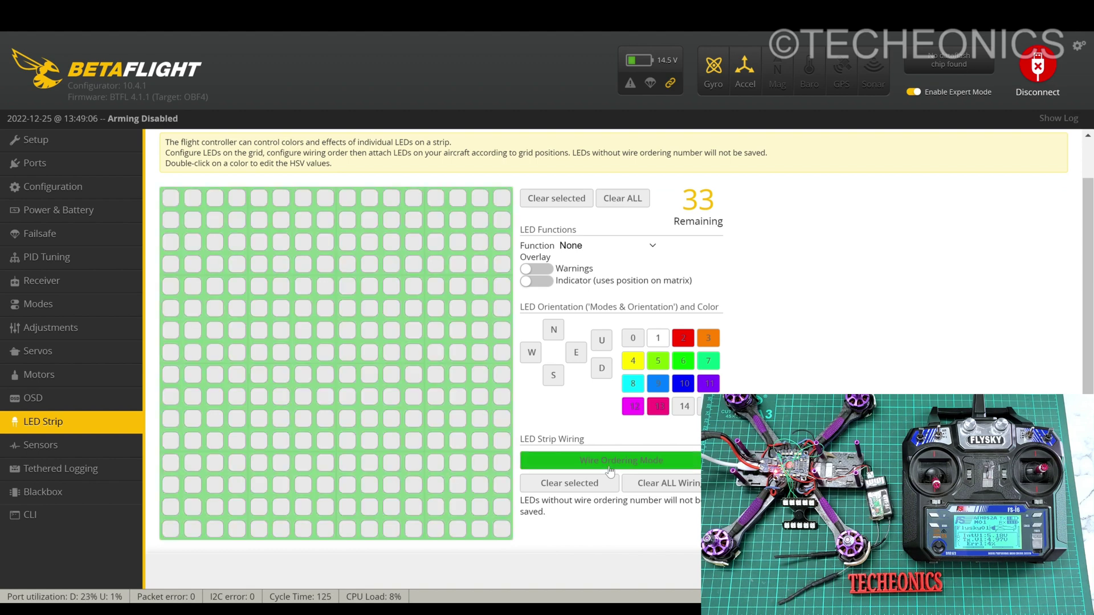
click(242, 202)
click(260, 202)
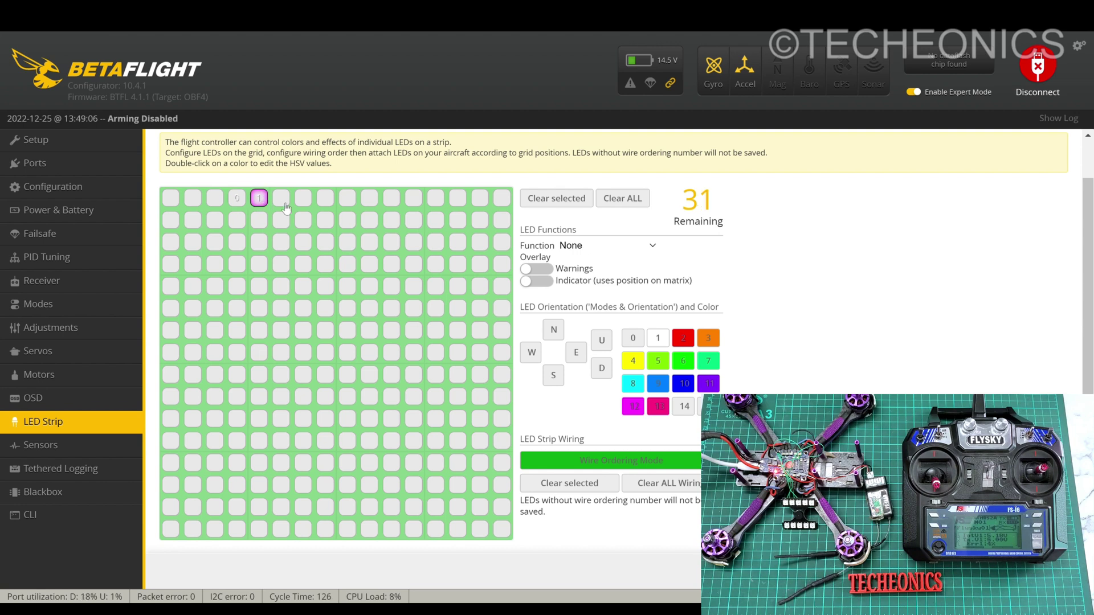
click(281, 201)
click(306, 204)
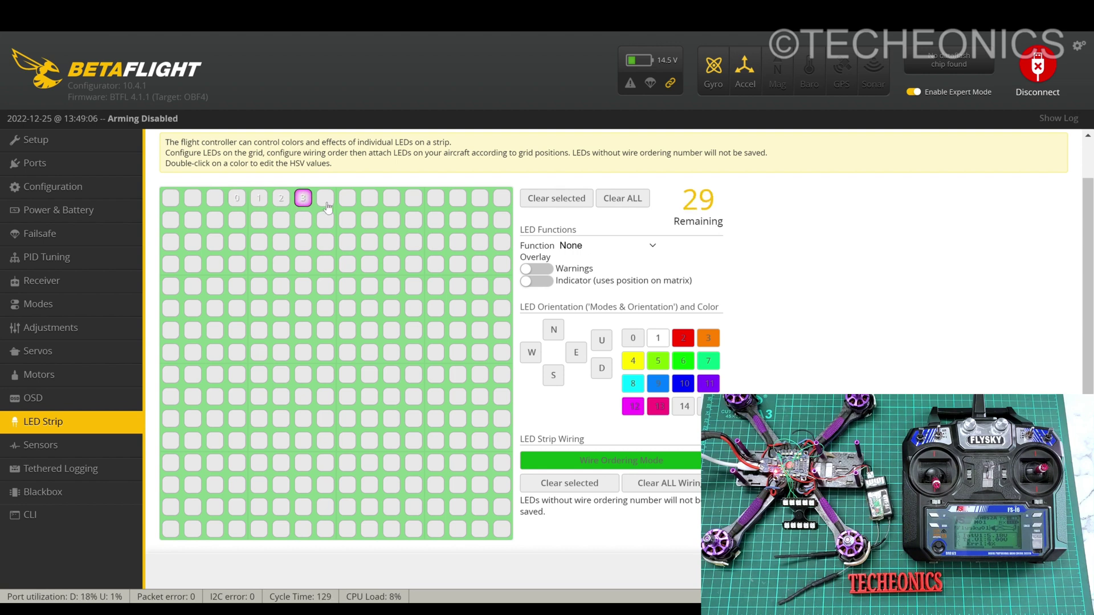
click(327, 208)
- Number the five second-row LEDs 5 through 9
click(244, 224)
click(259, 222)
click(280, 224)
click(303, 223)
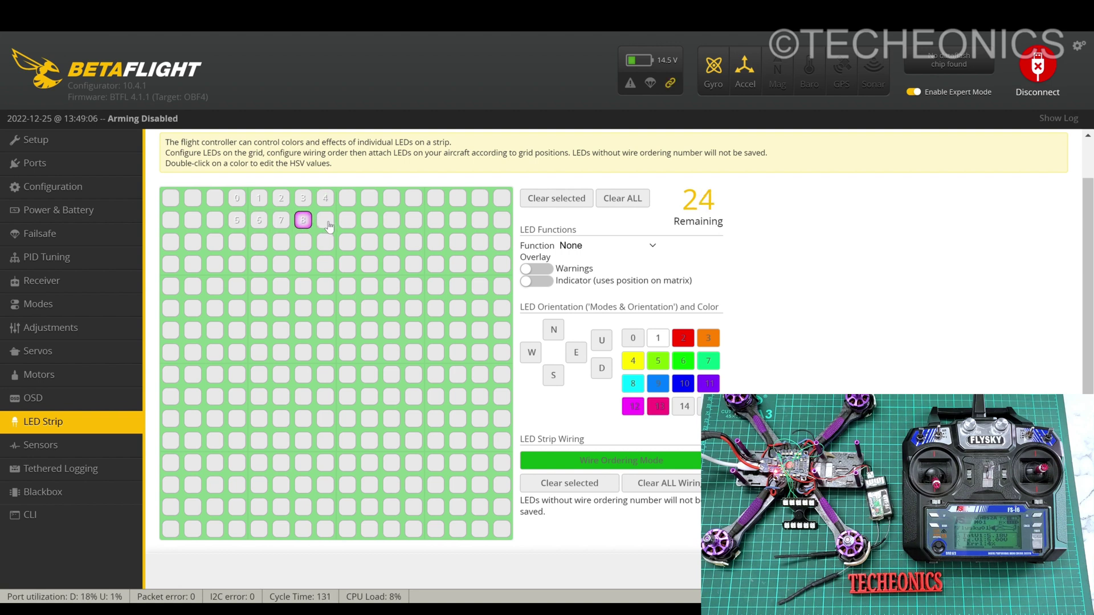
click(324, 225)
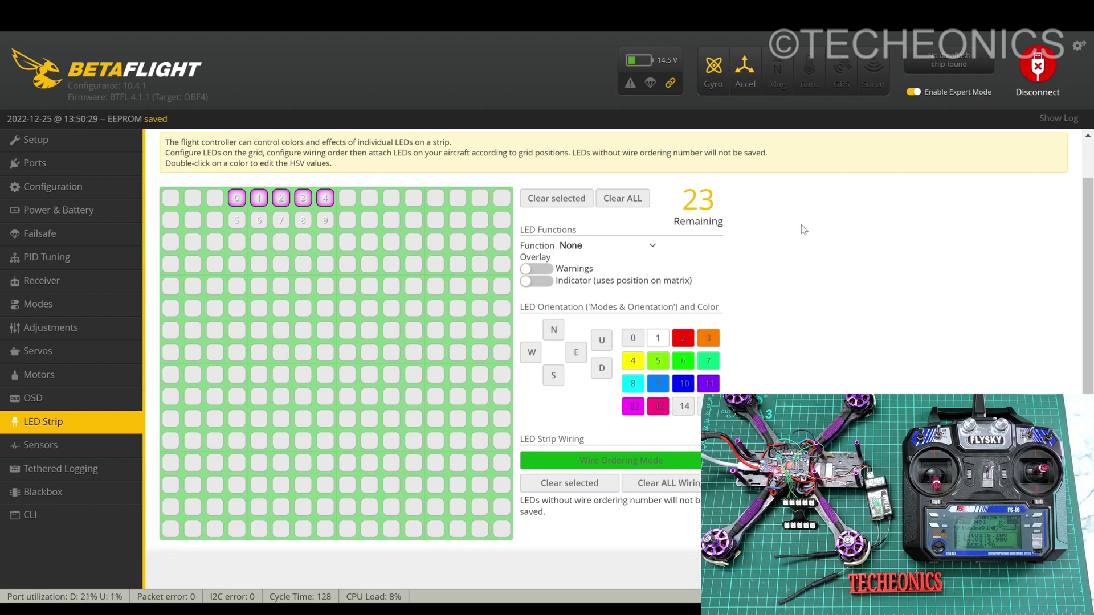
- Give LEDs 0–4 the Color function and make them red
click(572, 246)
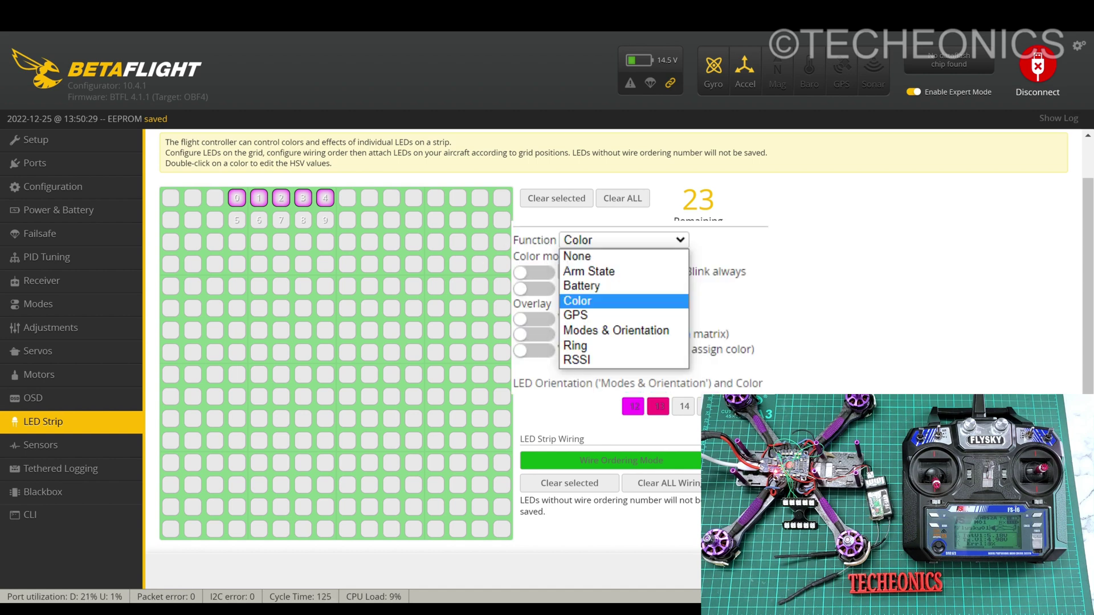
click(624, 300)
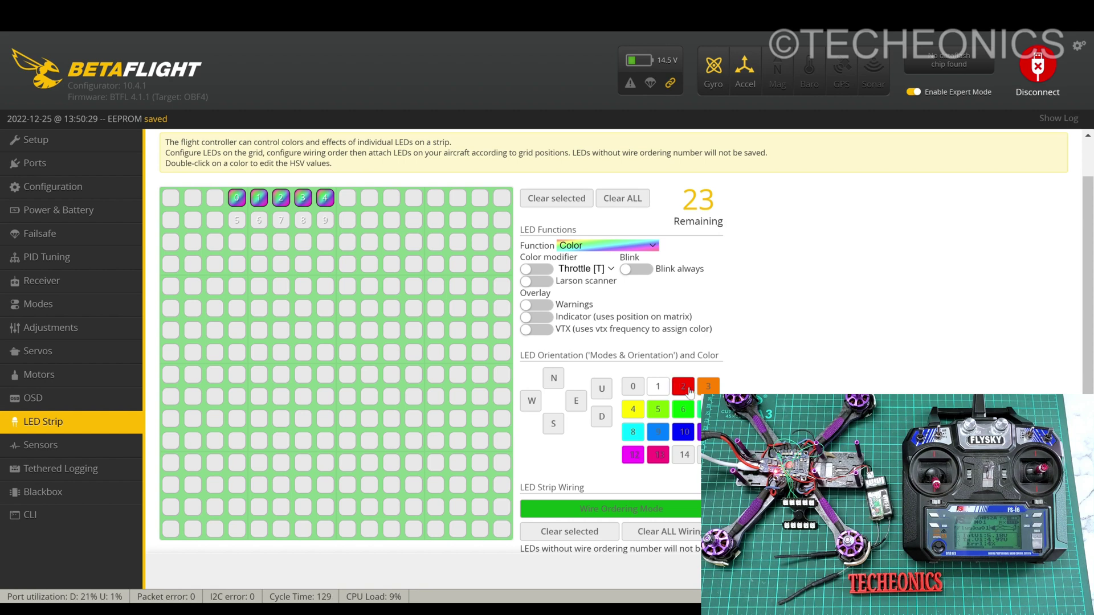
click(683, 386)
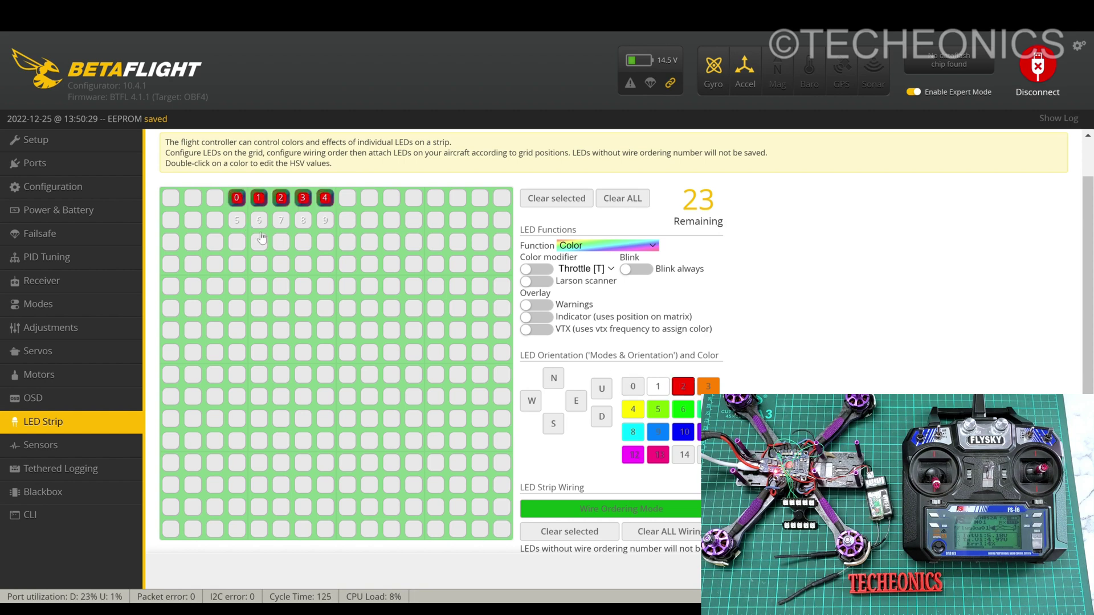
- Give the second-row LEDs 5–9 the Color function and make them blue
drag(236, 220, 326, 228)
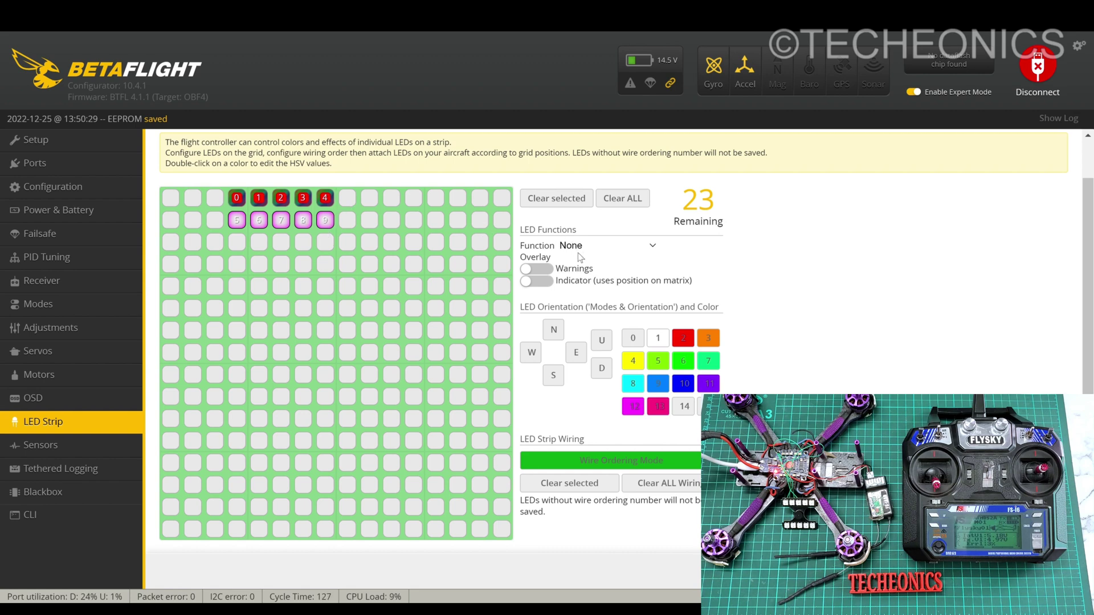
click(577, 272)
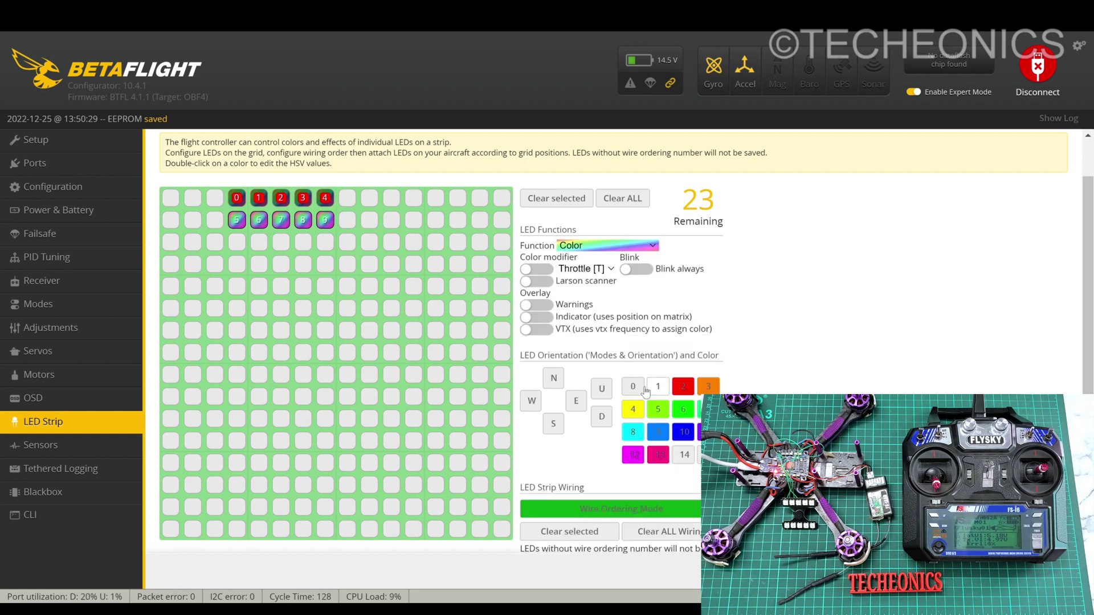
click(693, 431)
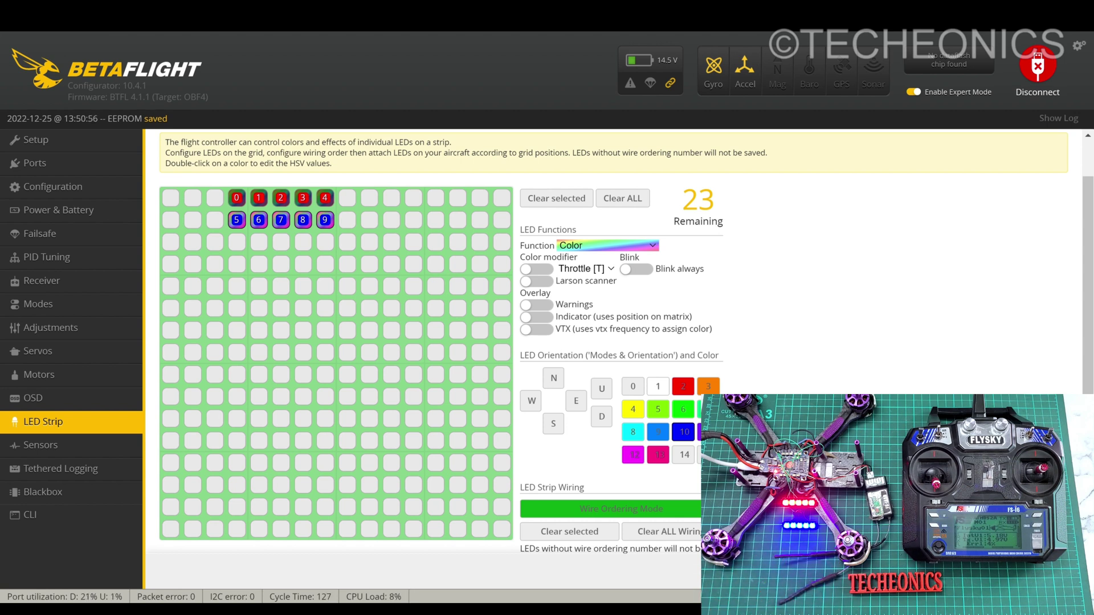
- Narrow the selection to LED 8 alone and color it light green
ctrl+click(302, 222)
ctrl+click(281, 222)
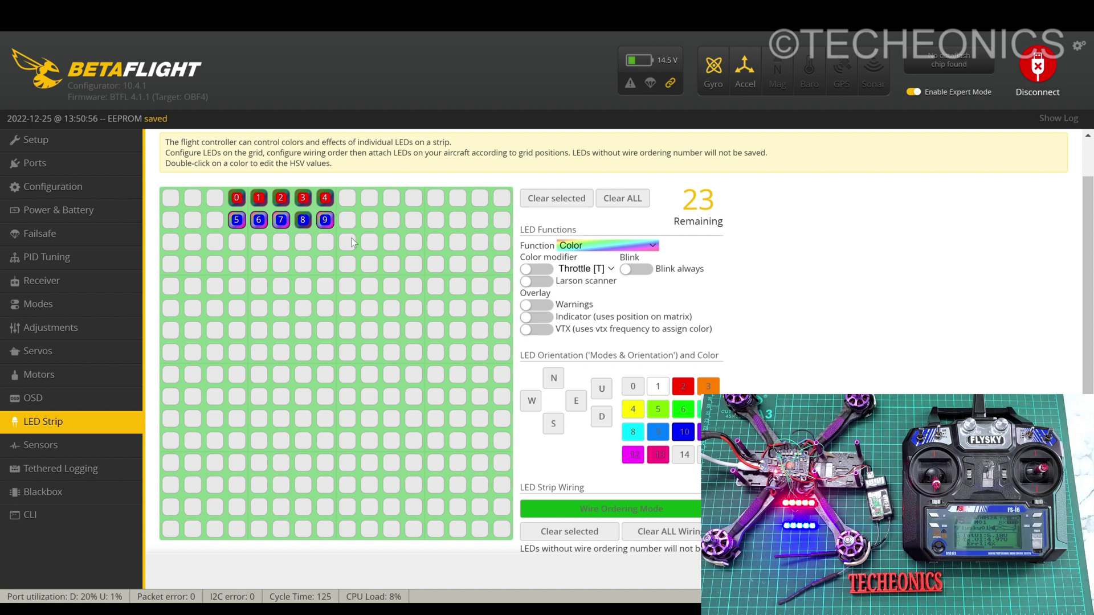
click(303, 222)
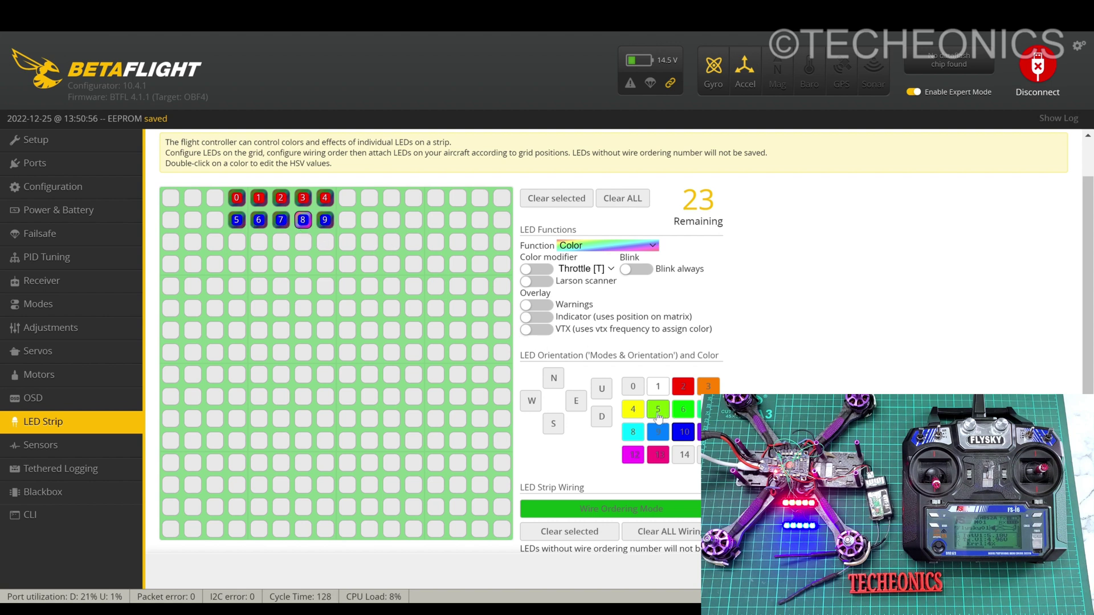
click(656, 409)
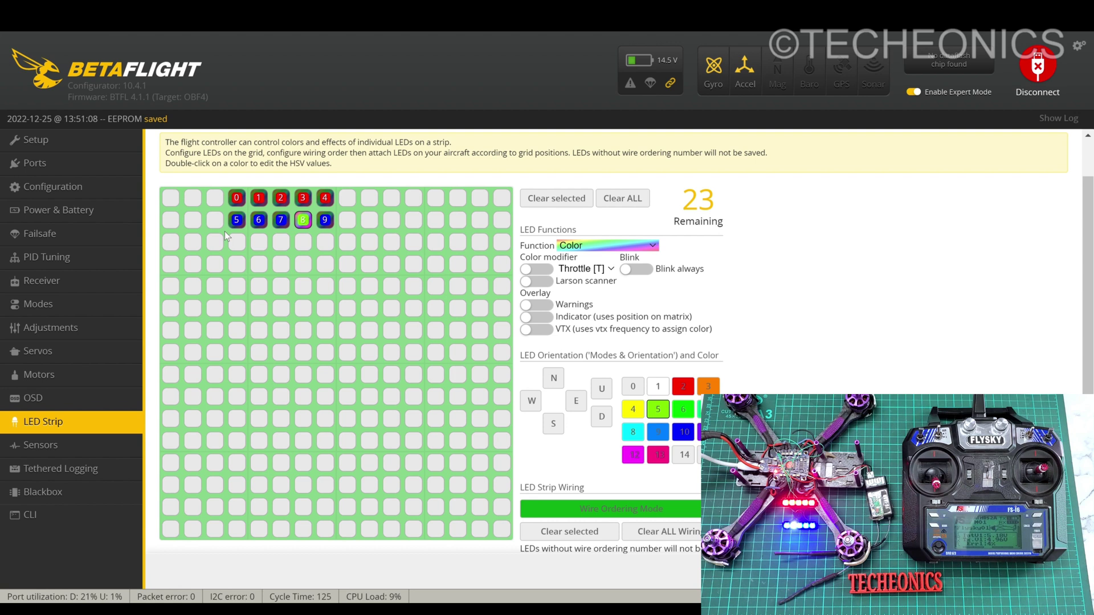
- Add the throttle modifier to LEDs 6–8, then set all ten LEDs to colour 0
drag(255, 228, 305, 225)
click(527, 269)
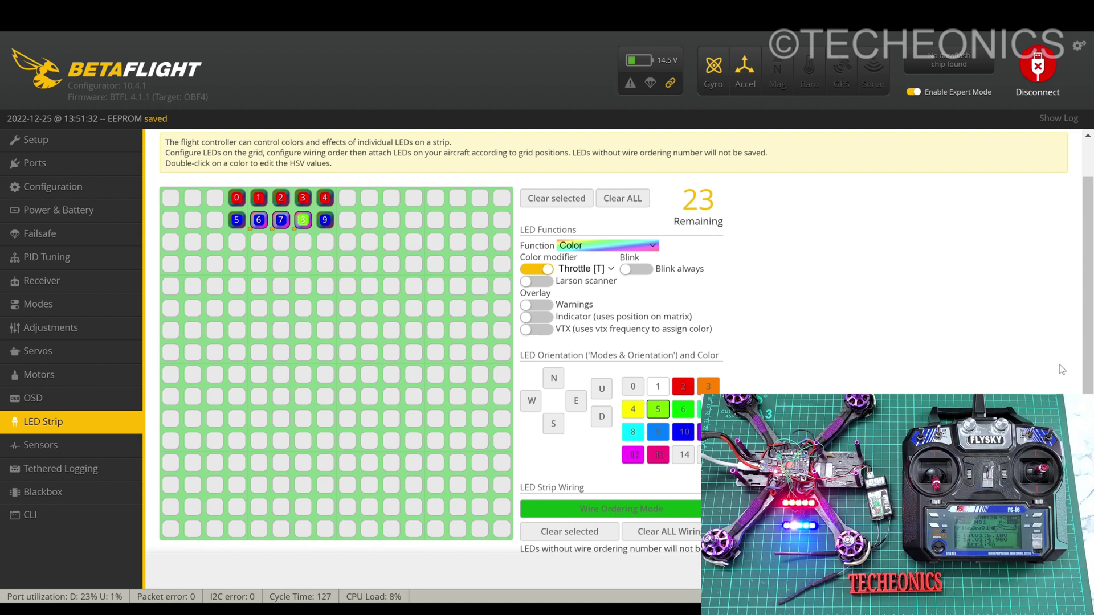
ctrl+click(236, 198)
ctrl+click(237, 220)
ctrl+click(259, 198)
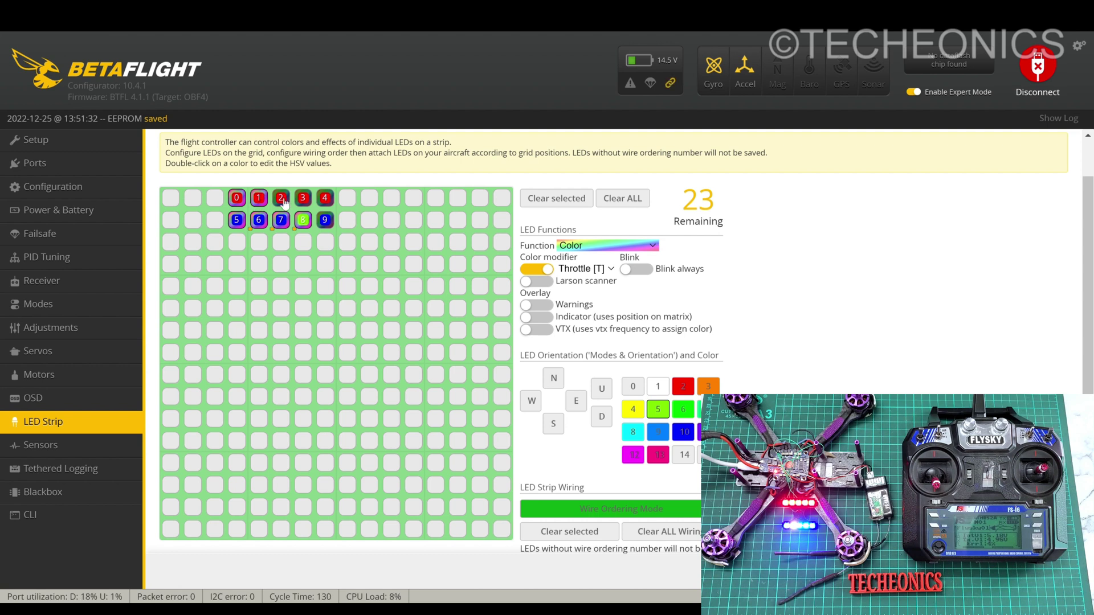
ctrl+click(281, 197)
ctrl+click(303, 198)
ctrl+click(325, 198)
ctrl+click(324, 220)
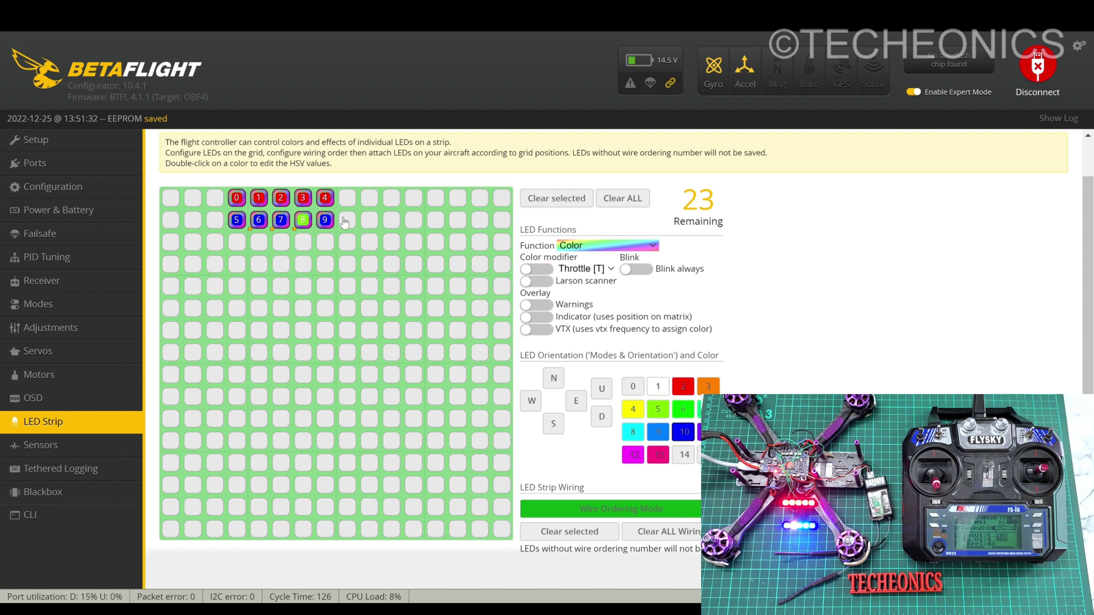
click(632, 386)
- Set LEDs 6, 8 and 9 to colour 0, keep Throttle [T] on, and wire a stray LED 10
ctrl+click(259, 220)
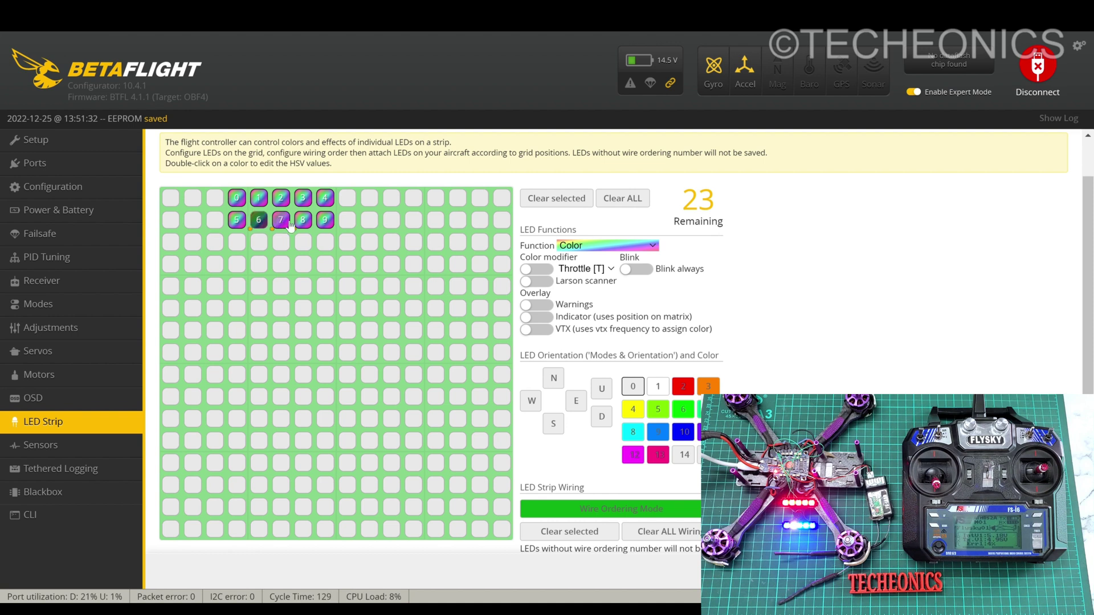
ctrl+click(302, 220)
ctrl+click(324, 220)
click(535, 269)
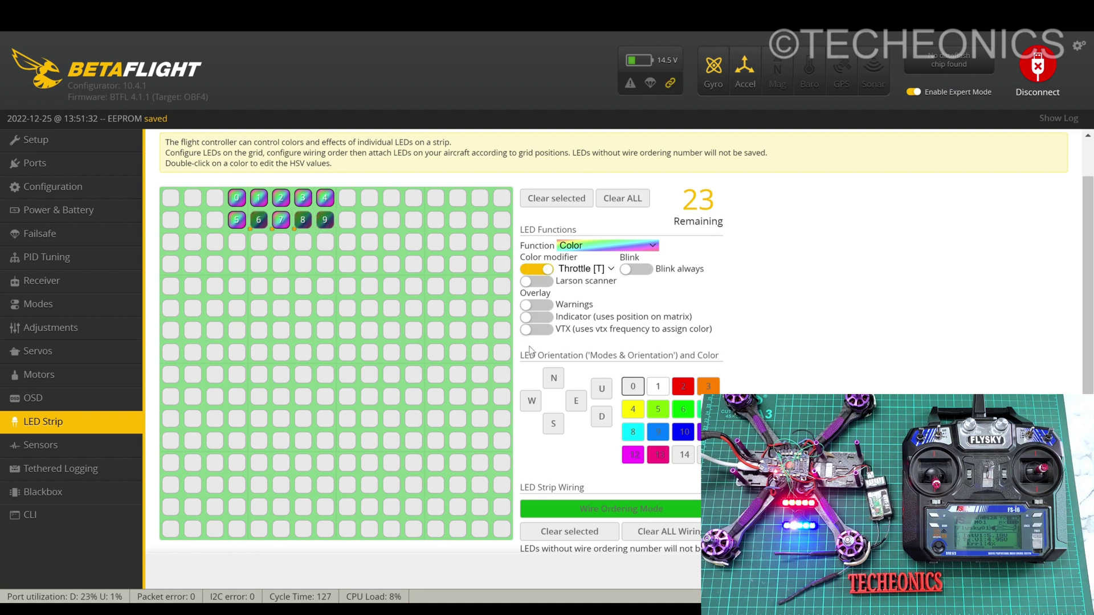
click(549, 272)
click(548, 272)
click(391, 286)
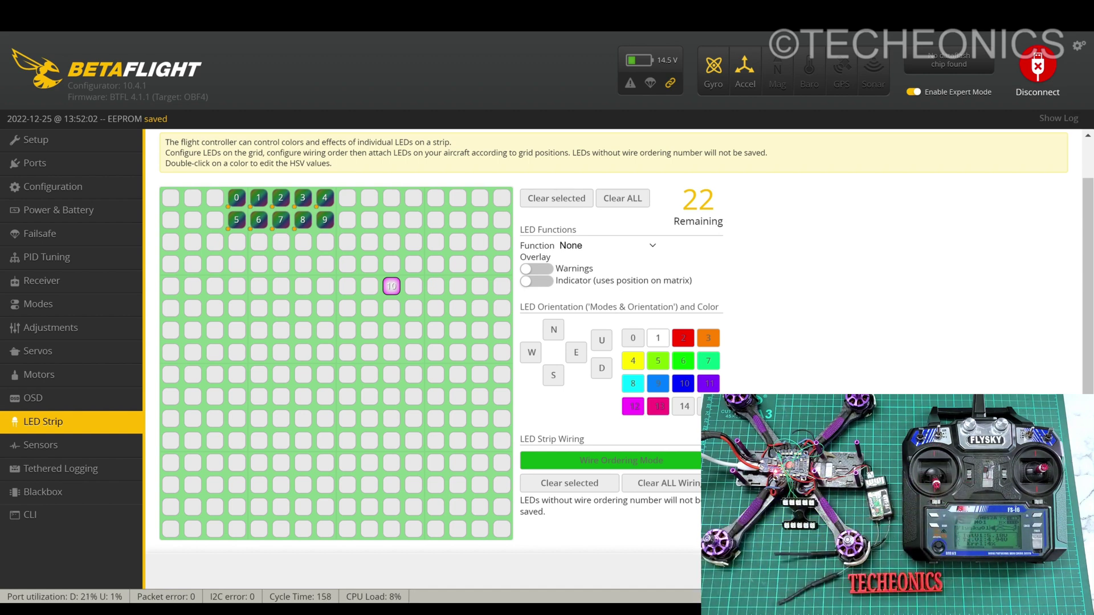
- Turn off the Throttle [T] modifier on LEDs 0–4 and enable their Warnings overlay
mouse_move(236, 198)
mouse_down()
mouse_move(266, 209)
mouse_move(324, 205)
mouse_up()
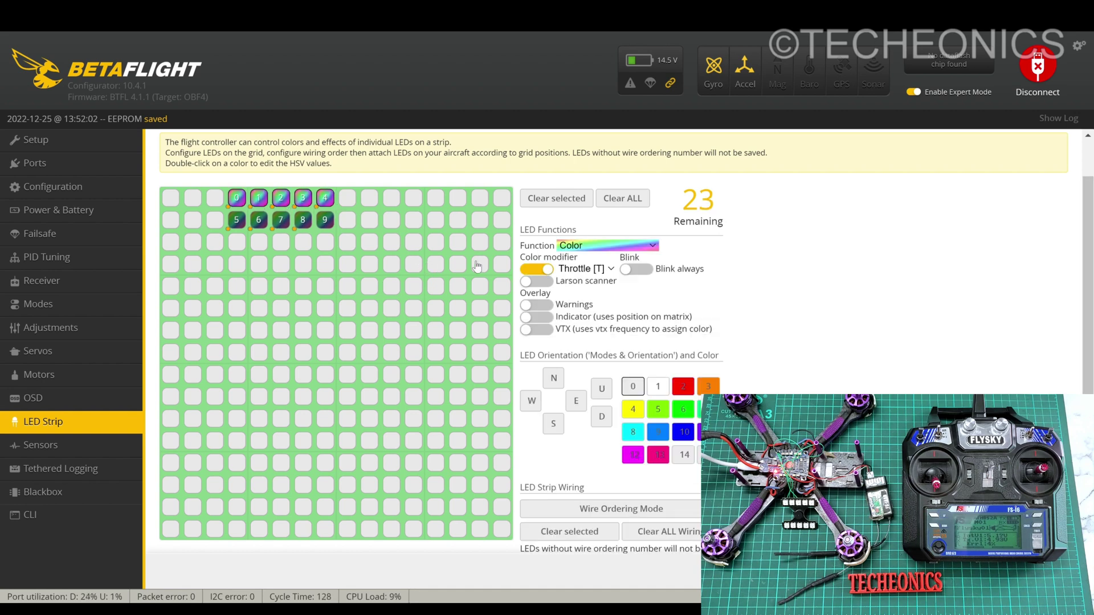
click(548, 272)
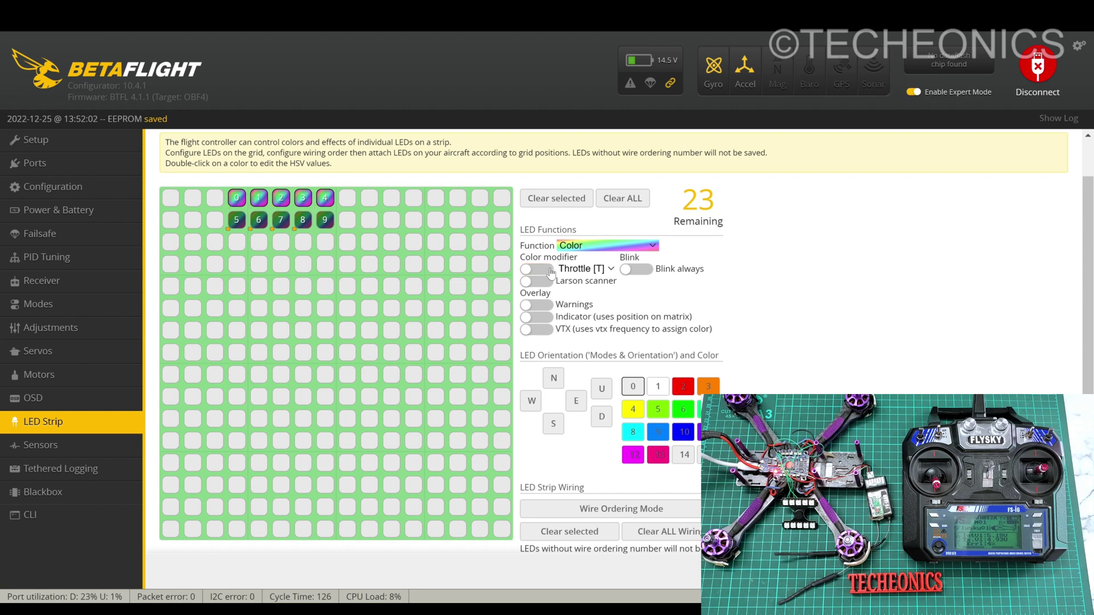
click(535, 305)
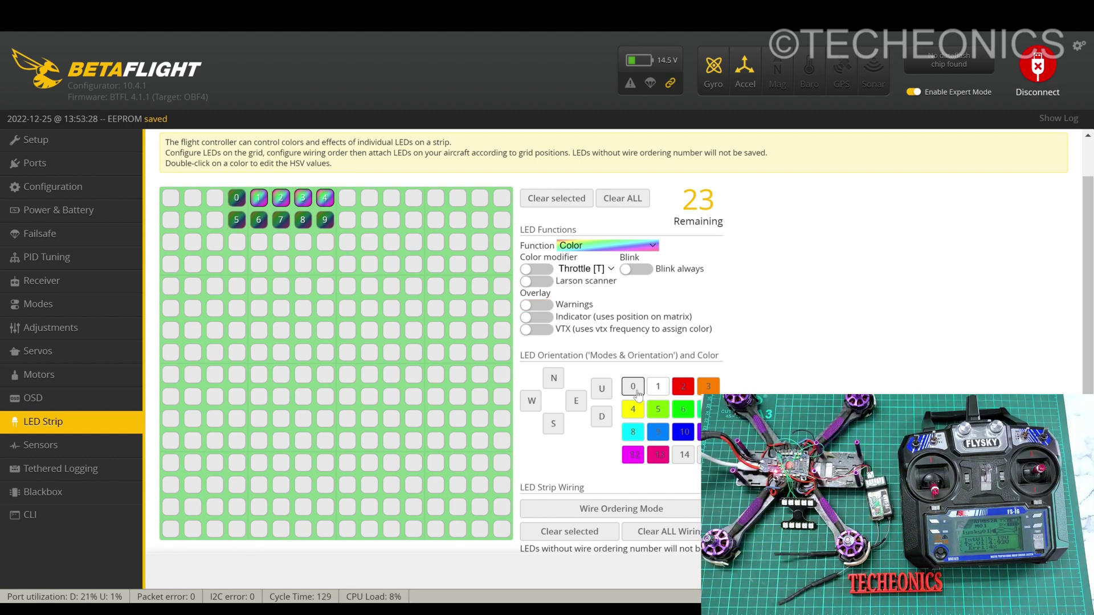
- Assign all ten LEDs the Arm State function, then switch to the Motors tab
click(236, 199)
drag(225, 195, 317, 232)
click(604, 303)
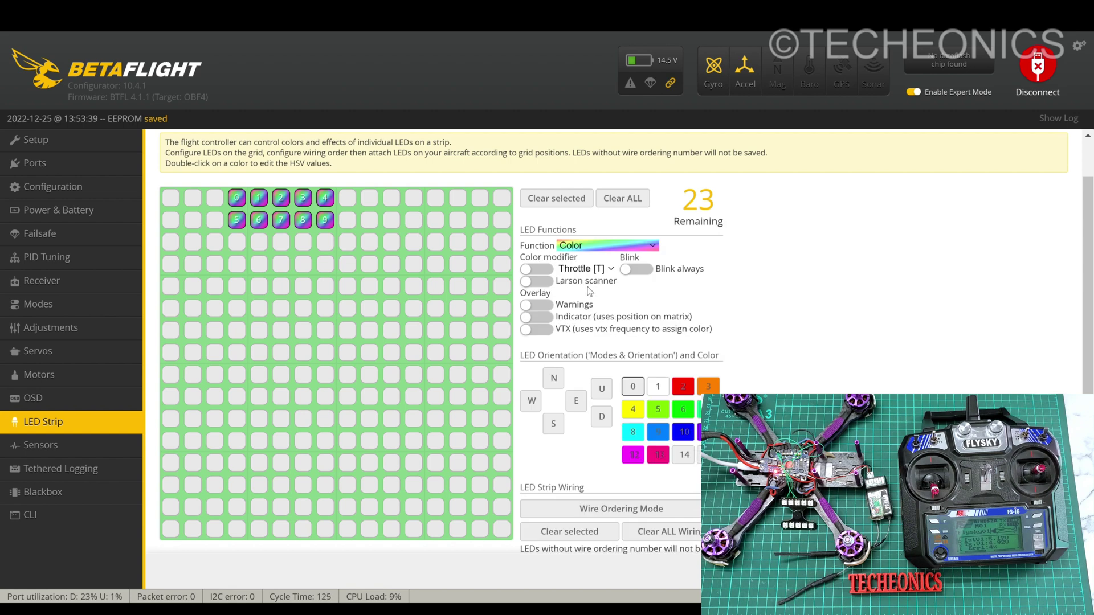
click(613, 248)
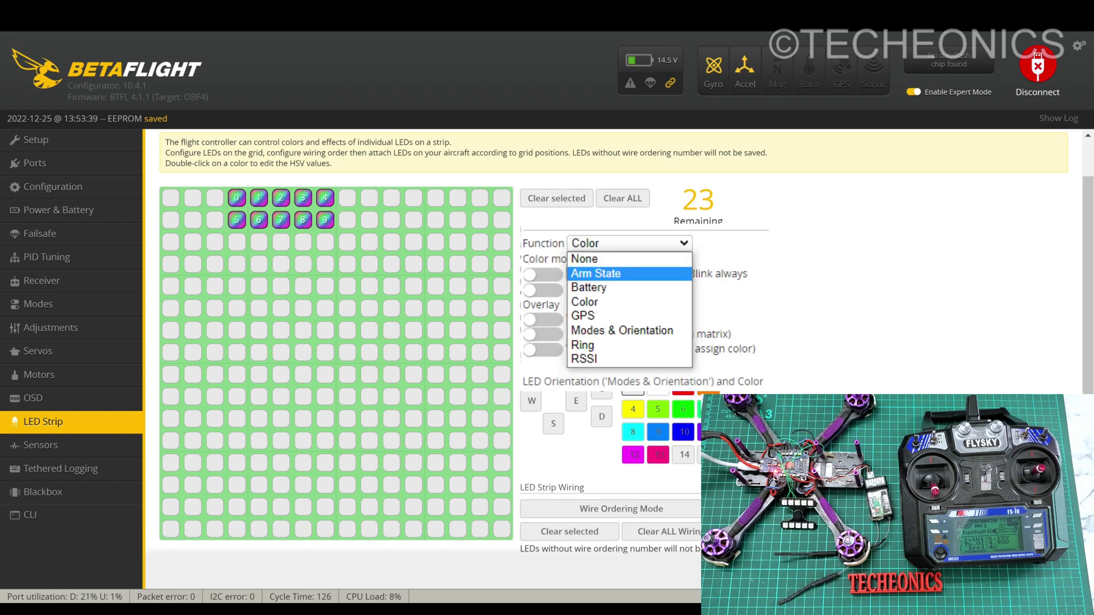
click(602, 274)
scroll(511, 344, down, 2)
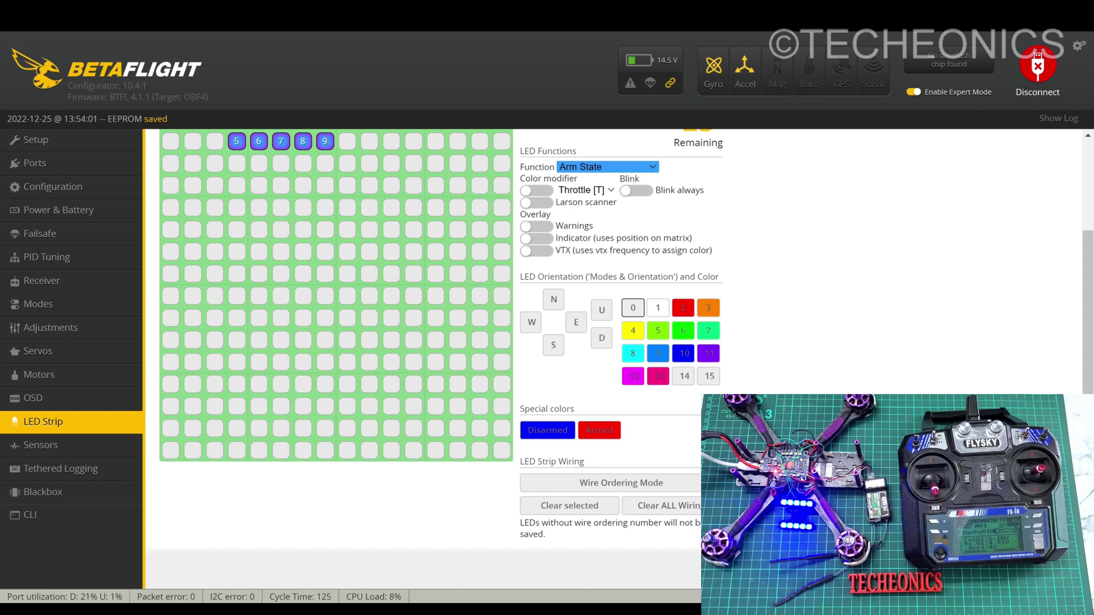
click(81, 381)
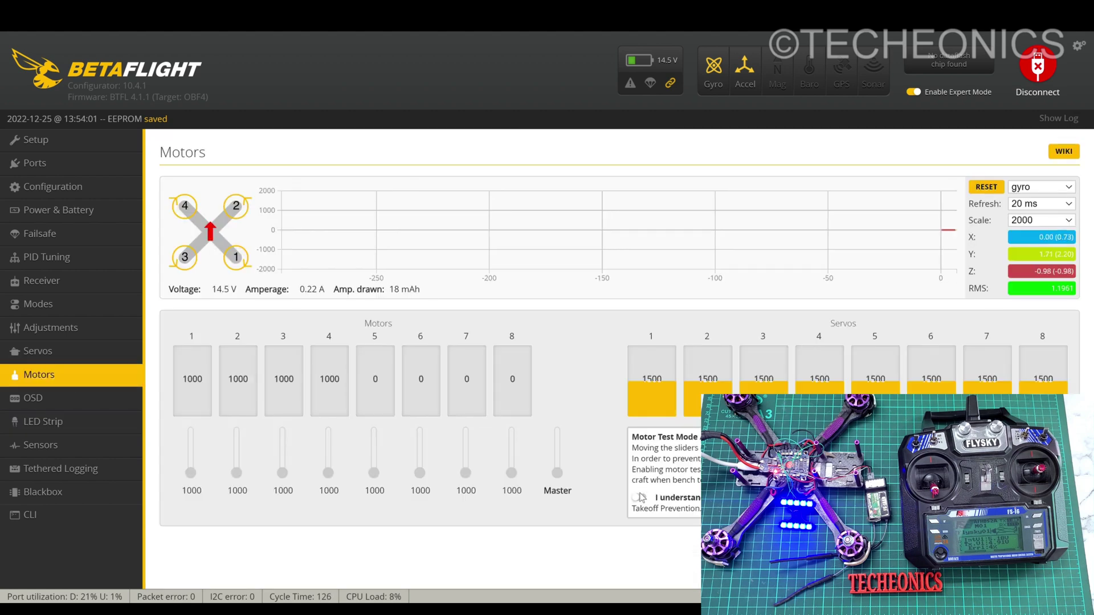
- Accept the 'I understand the risks' notice to enable motor testing
click(645, 499)
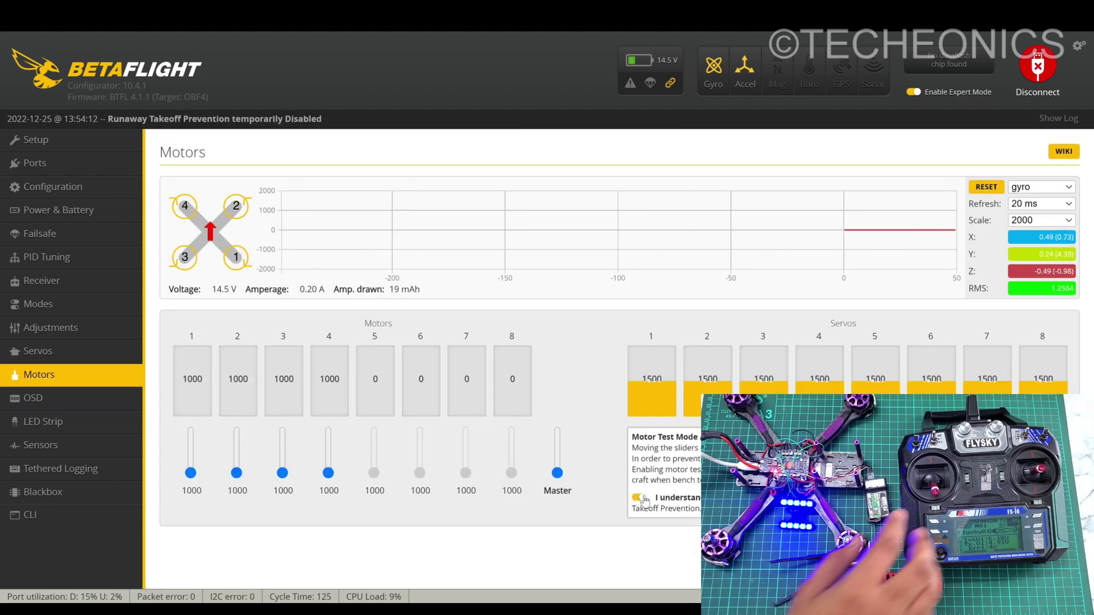